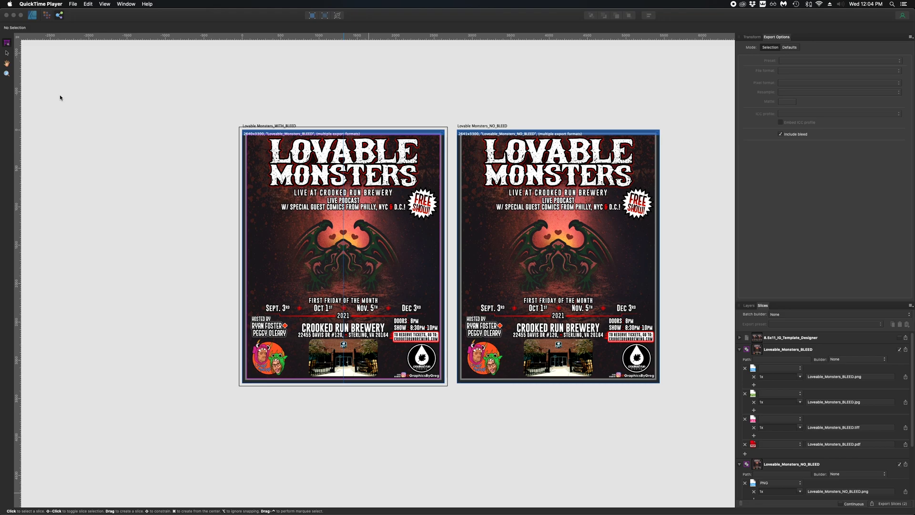
# - Leave the Export persona's slice setup and return to the Lovable Monsters design
pyautogui.click(30, 15)
# - In the Designer persona, zoom to the top-left corner and pick the WITH_BLEED artboard with the Artboard tool
pyautogui.click(30, 15)
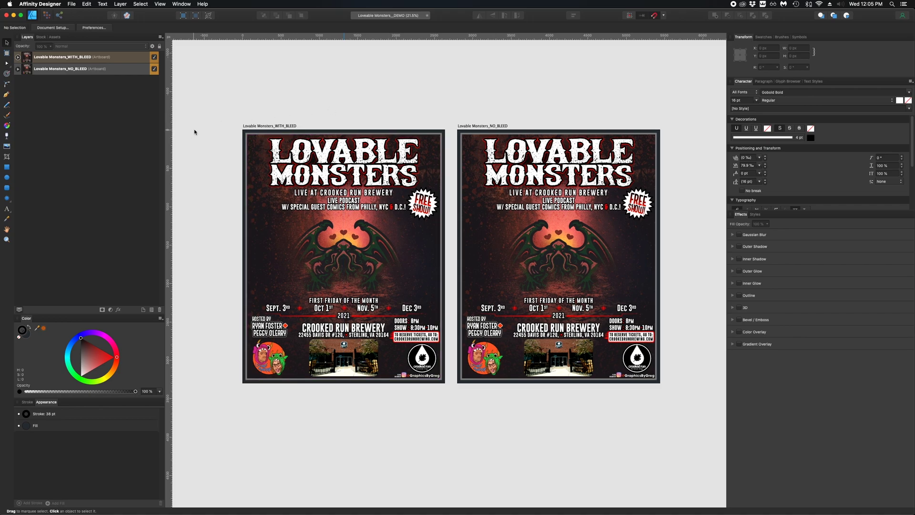
pyautogui.hscroll(-5, 195, 135)
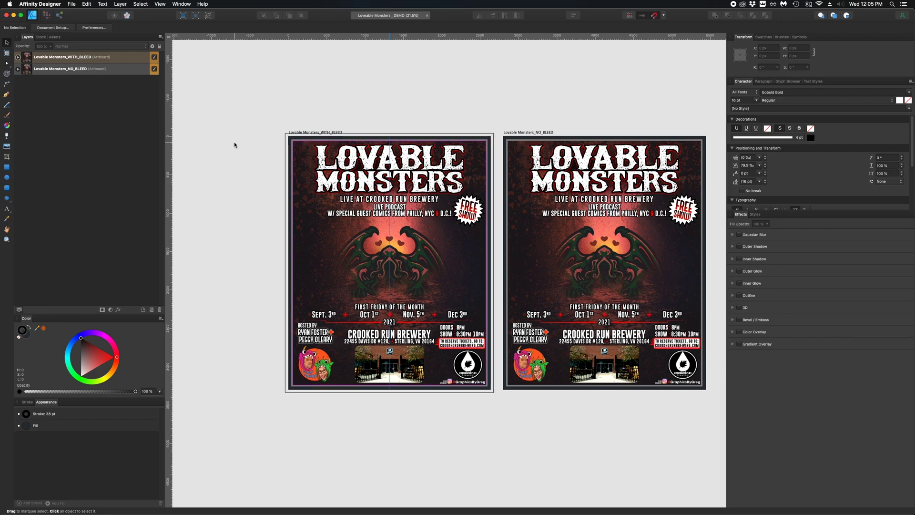
pyautogui.scroll(3, 247, 138)
pyautogui.scroll(6, 306, 147)
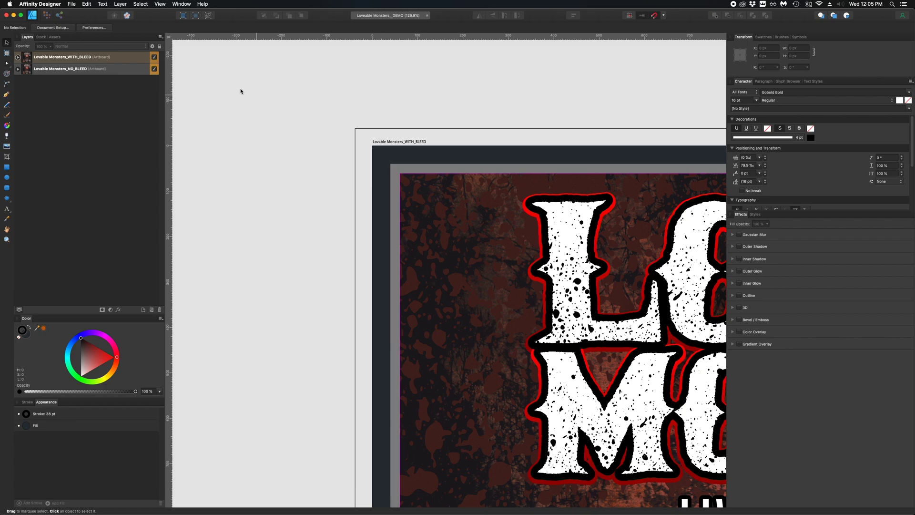
pyautogui.click(79, 58)
pyautogui.click(7, 53)
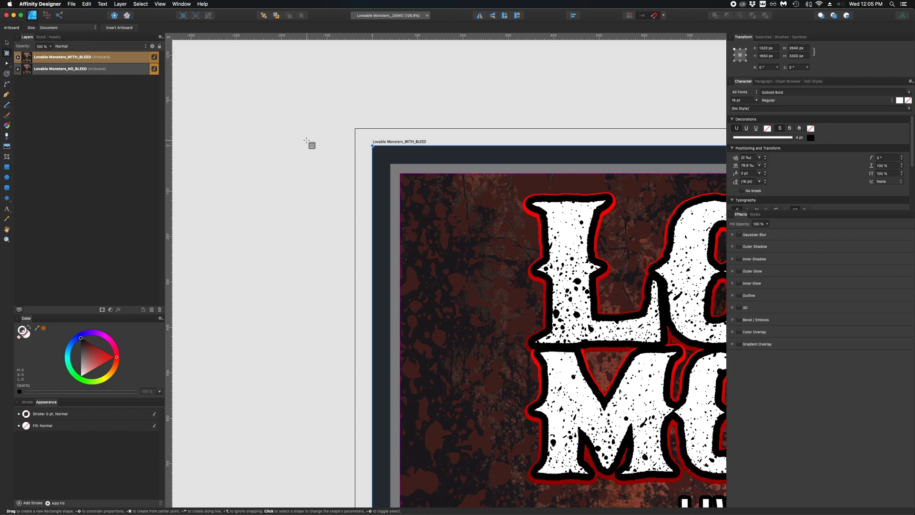
pyautogui.hscroll(1, 473, 138)
pyautogui.hscroll(5, 473, 137)
pyautogui.press('v')
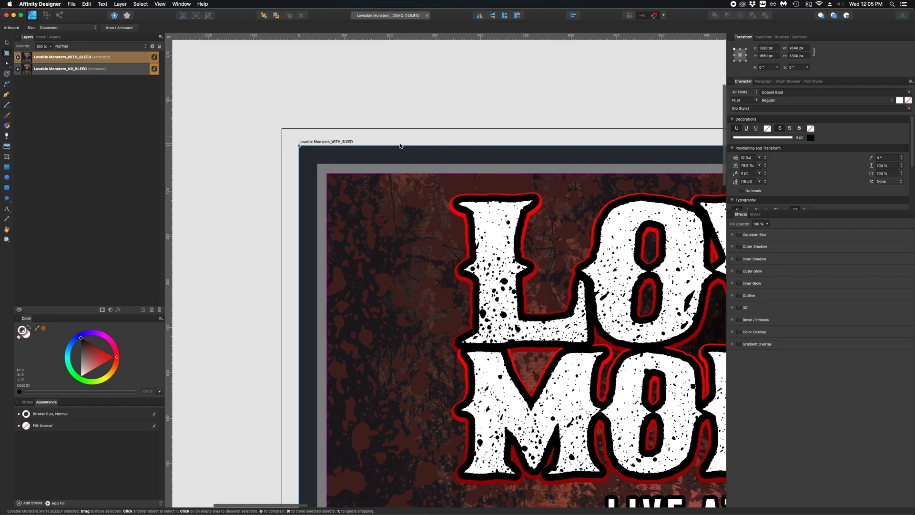
pyautogui.scroll(-5, 295, 141)
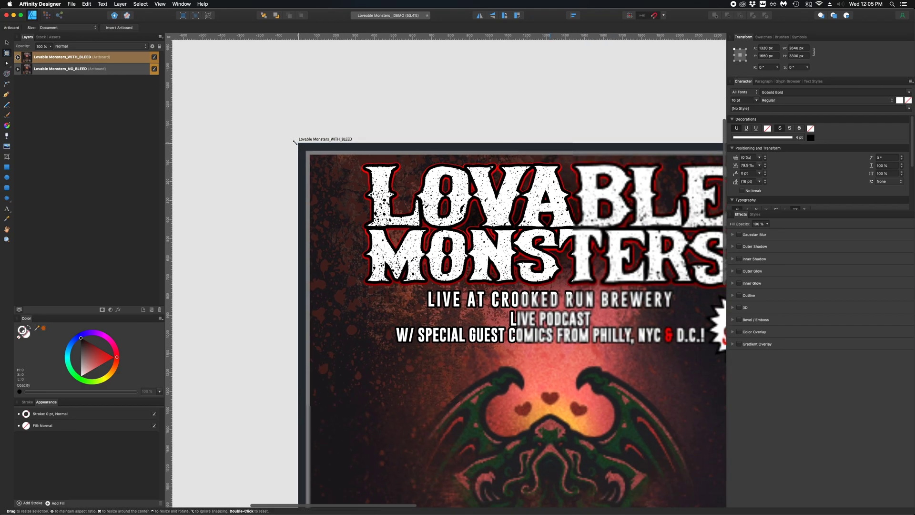
pyautogui.scroll(8, 294, 141)
pyautogui.press('m')
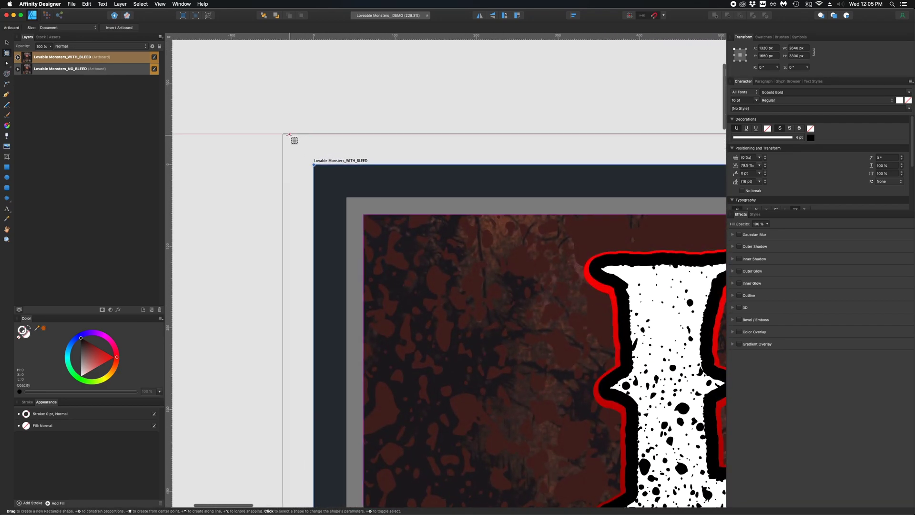
pyautogui.scroll(-12, 290, 135)
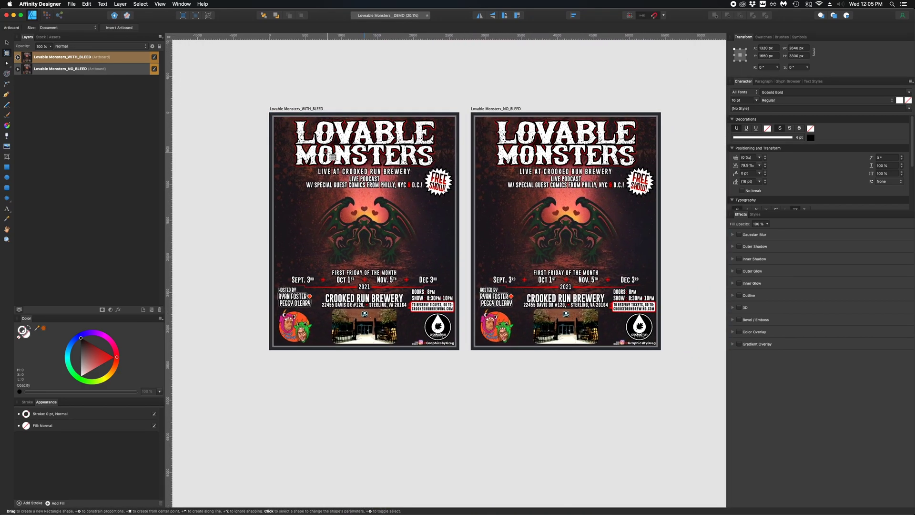
pyautogui.hscroll(3, 333, 157)
pyautogui.click(333, 157)
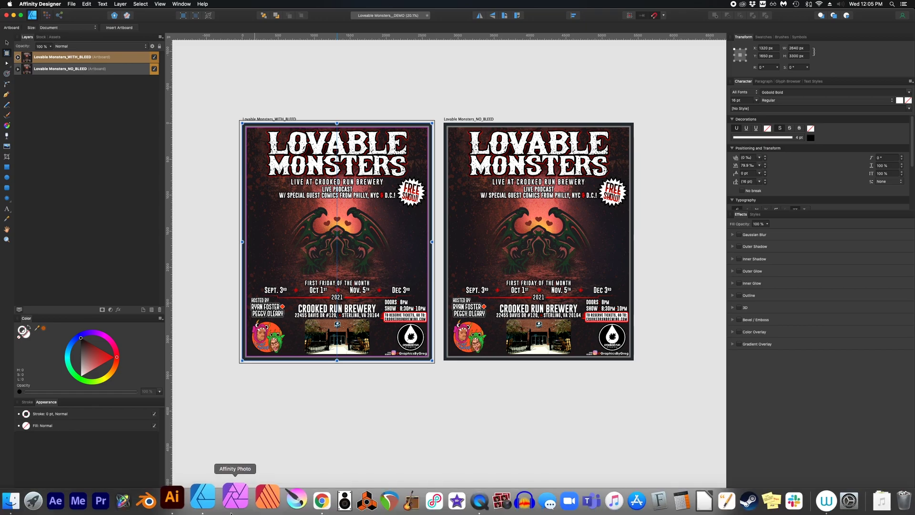
pyautogui.click(185, 493)
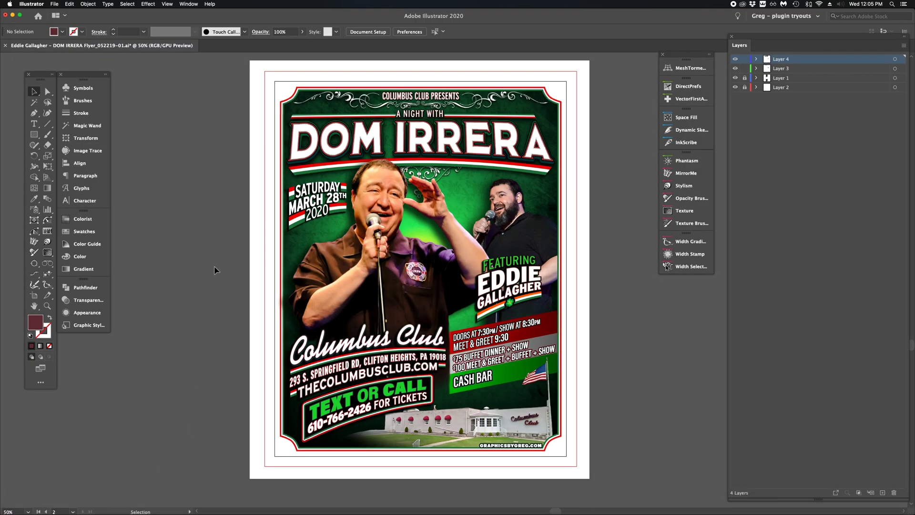
# - Zoom in on the DOM IRRERA flyer in Illustrator and draw a rectangle beside the page
pyautogui.scroll(4, 262, 73)
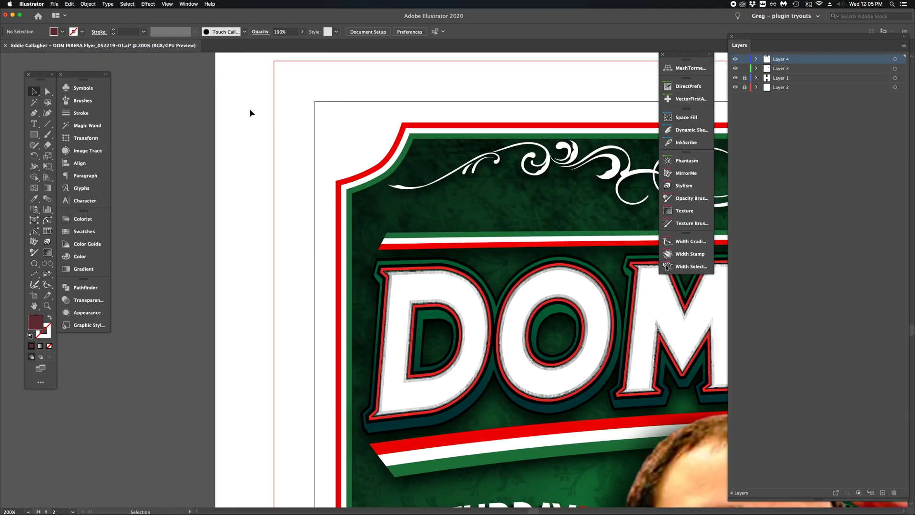
pyautogui.scroll(-4, 249, 112)
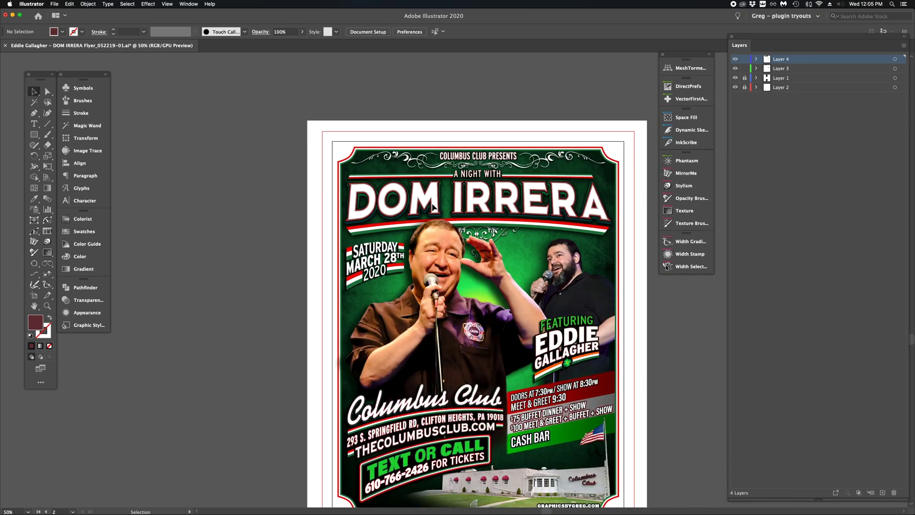
pyautogui.press('super+equal')
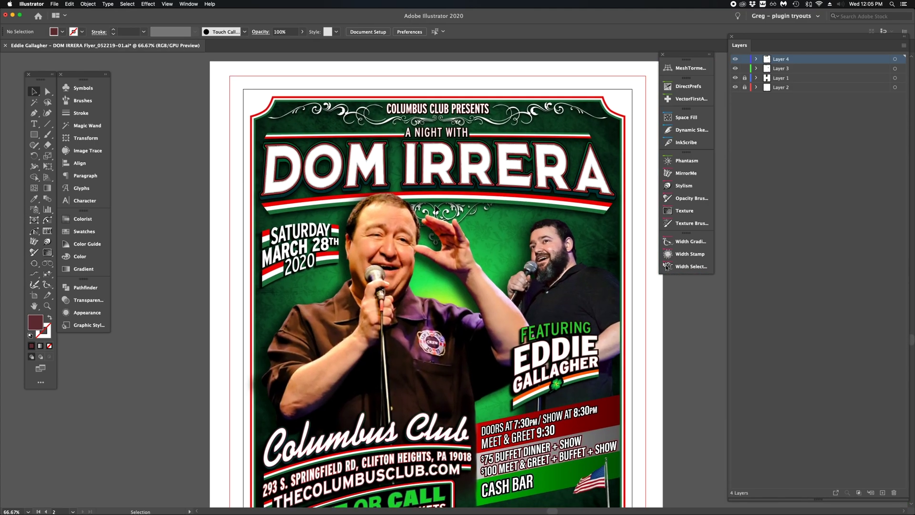
pyautogui.scroll(-1, 436, 208)
pyautogui.scroll(-2, 381, 200)
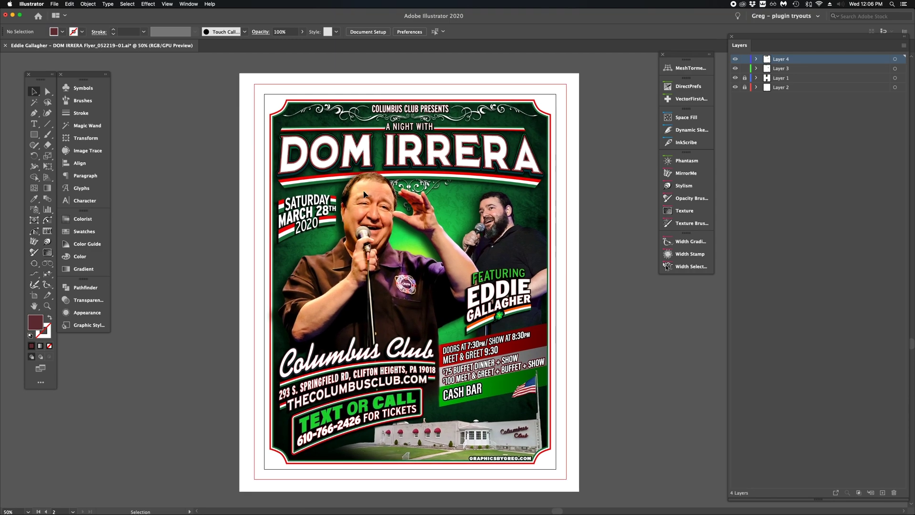
pyautogui.click(34, 135)
pyautogui.moveTo(170, 106); pyautogui.dragTo(243, 189)
pyautogui.press('v')
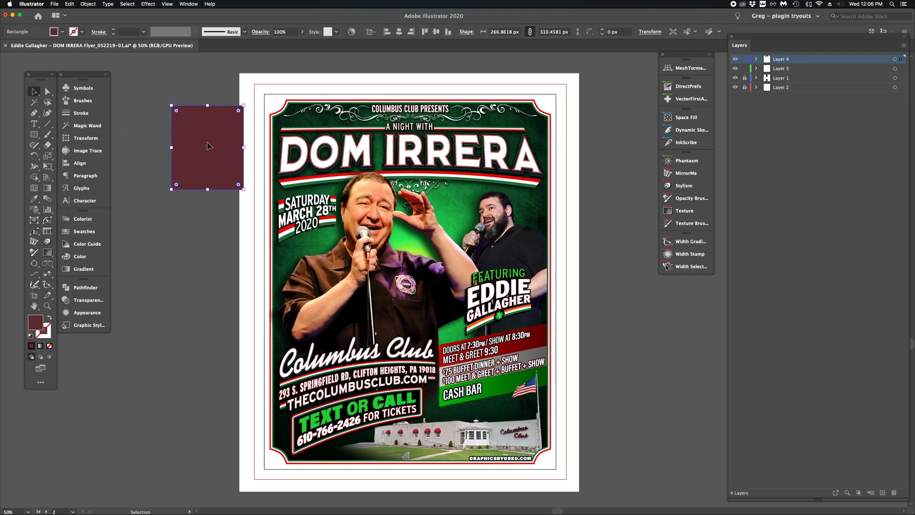
# - Option-drag rectangle copies around the flyer edges, then return to Affinity Designer
pyautogui.moveTo(207, 145); pyautogui.dragTo(224, 134)
pyautogui.moveTo(224, 134); pyautogui.dragTo(592, 314)
pyautogui.moveTo(592, 315); pyautogui.dragTo(217, 462)
pyautogui.moveTo(208, 356); pyautogui.dragTo(204, 349)
pyautogui.click(168, 340)
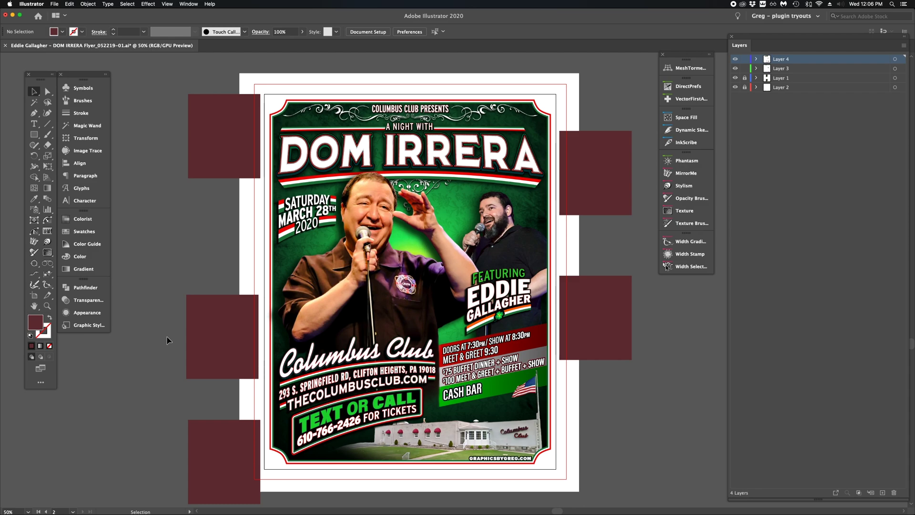
pyautogui.moveTo(200, 513)
pyautogui.click(216, 497)
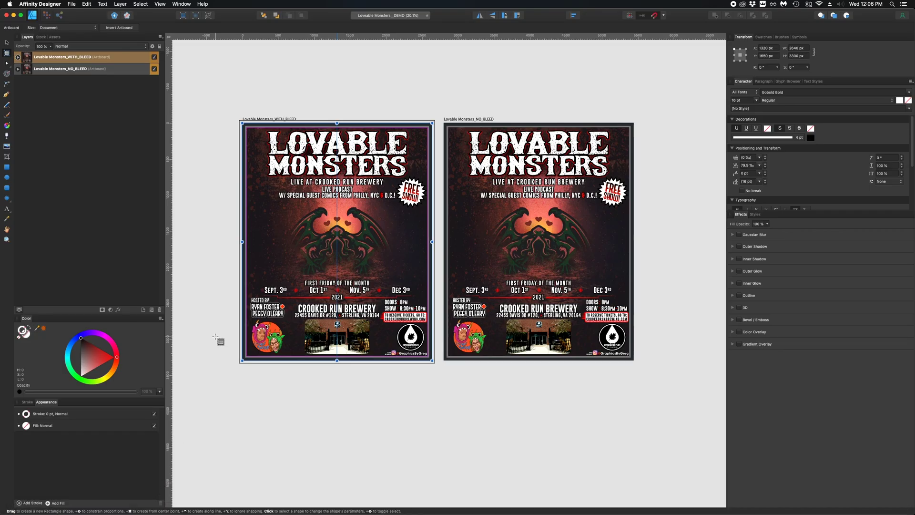
# - In the Export persona, review the BLEED slice's TIFF and PDF settings, then collapse it
pyautogui.click(59, 16)
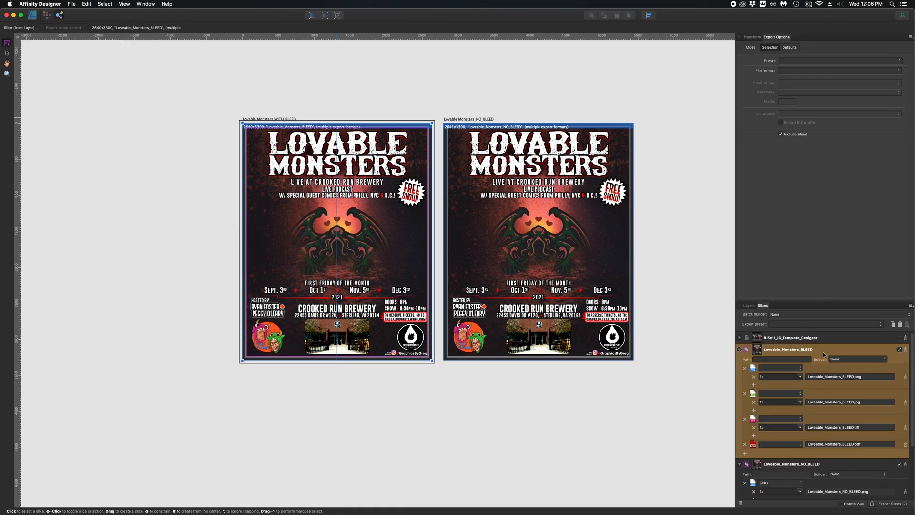
pyautogui.scroll(-1, 824, 362)
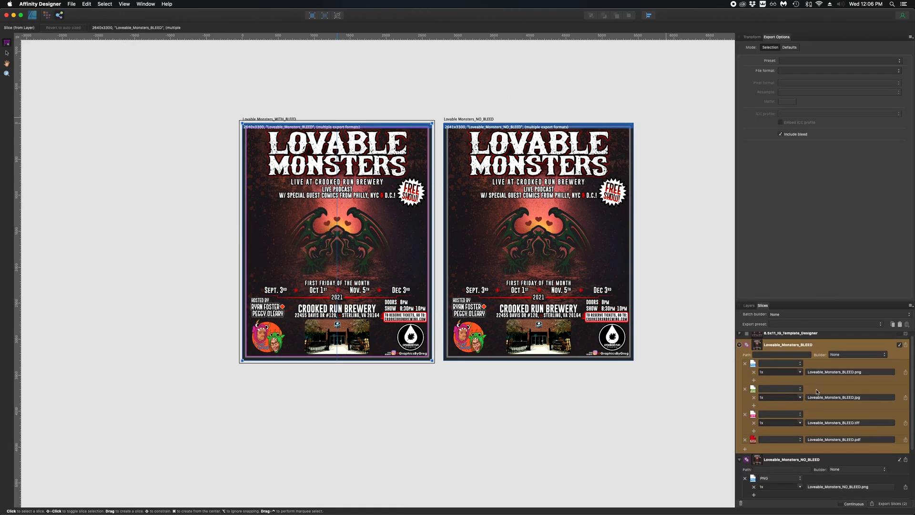
pyautogui.scroll(-2, 812, 381)
pyautogui.click(812, 405)
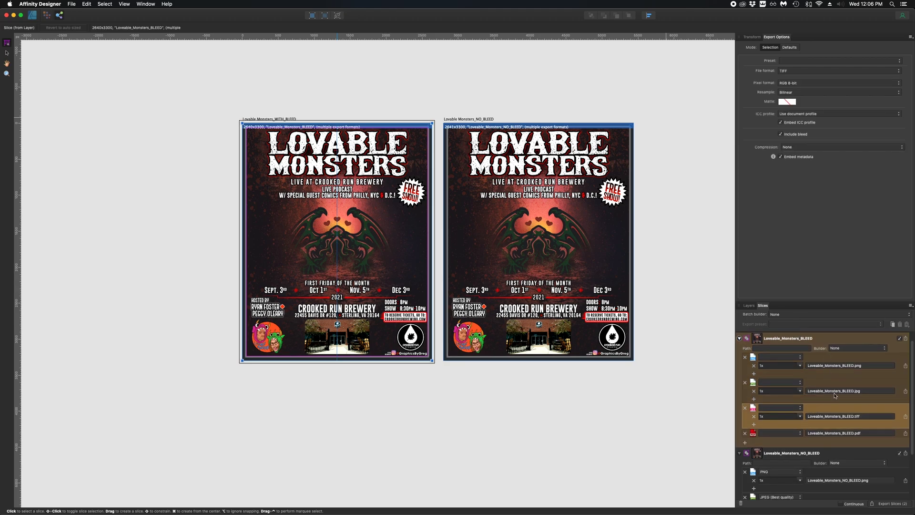
pyautogui.click(894, 431)
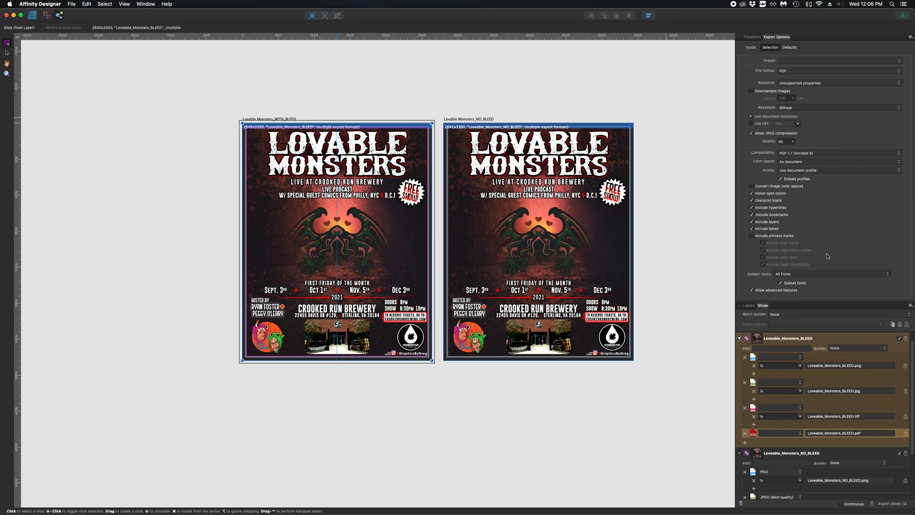
pyautogui.click(810, 339)
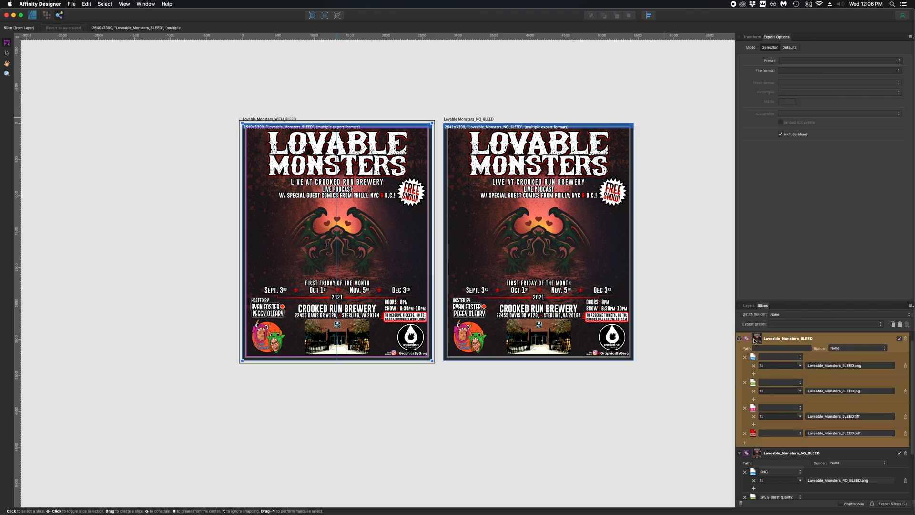
pyautogui.click(739, 338)
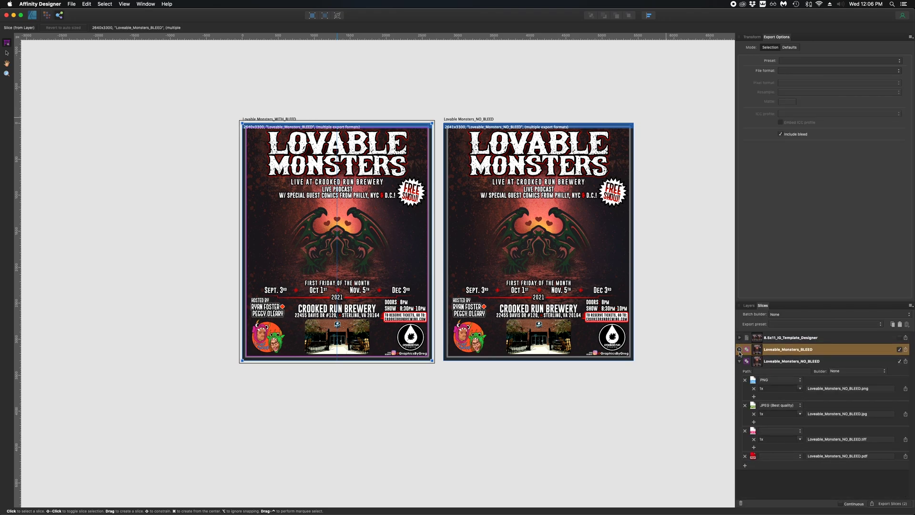
# - Check the NO_BLEED slice's PNG, JPEG, TIFF and PDF export settings, then collapse it
pyautogui.click(739, 362)
pyautogui.click(739, 361)
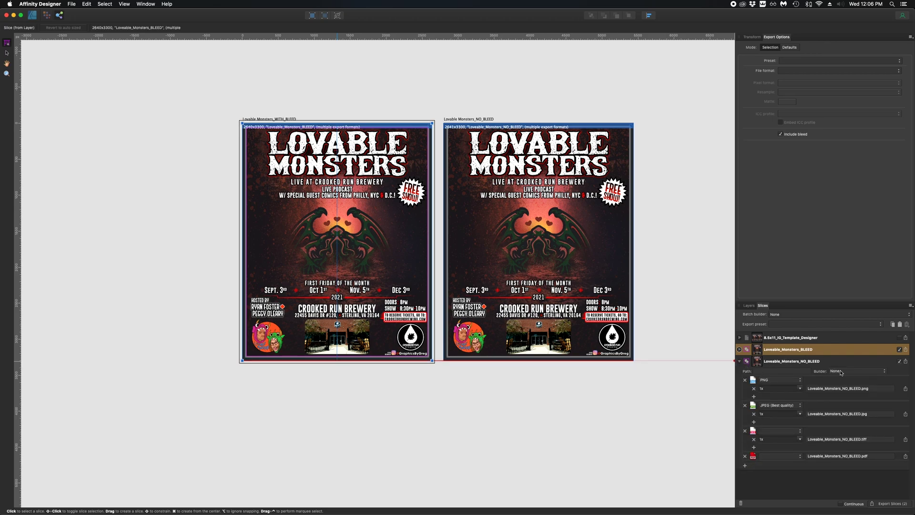
pyautogui.click(862, 383)
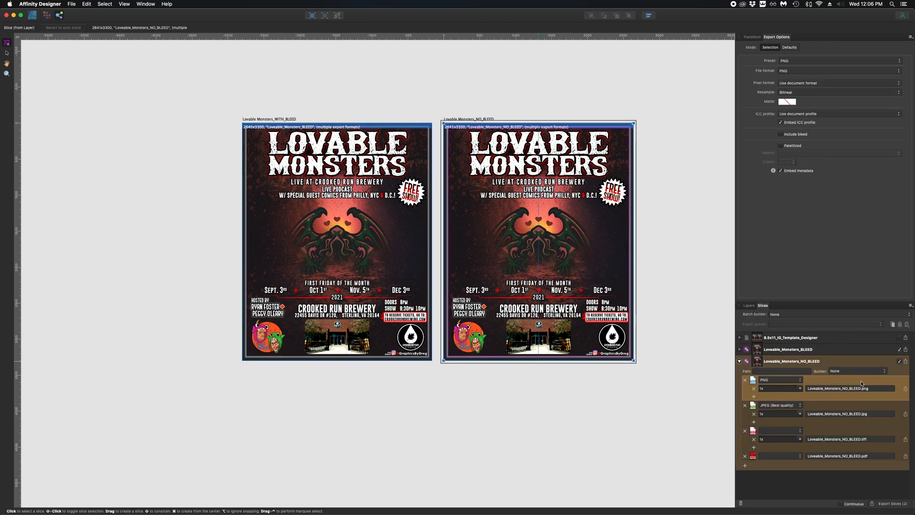
pyautogui.click(833, 411)
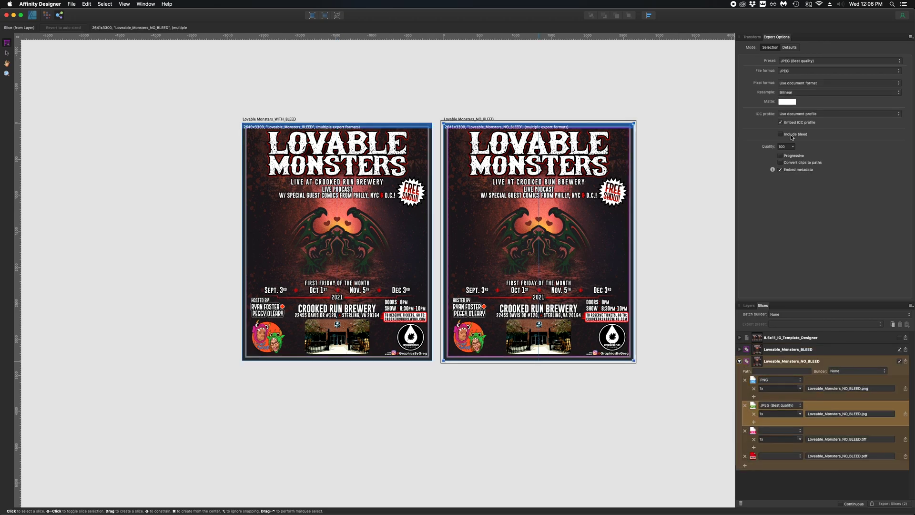
pyautogui.click(829, 430)
pyautogui.click(811, 411)
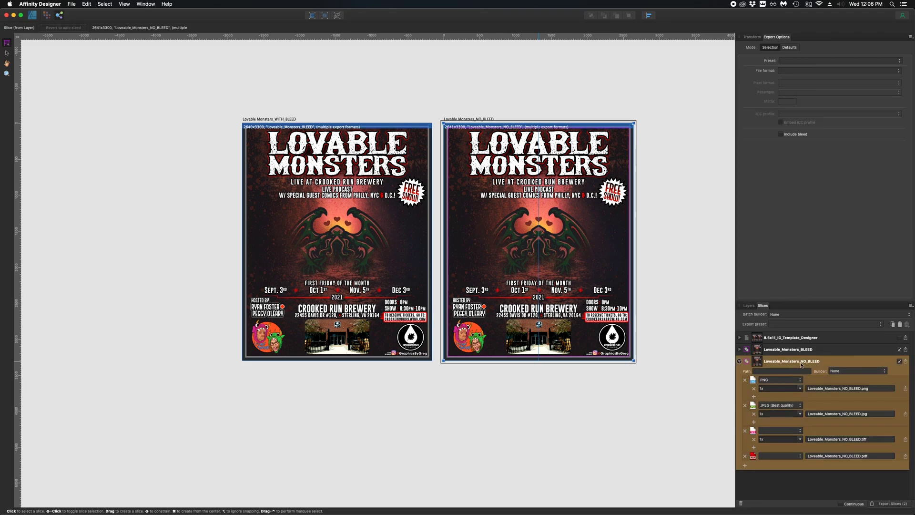
pyautogui.click(898, 458)
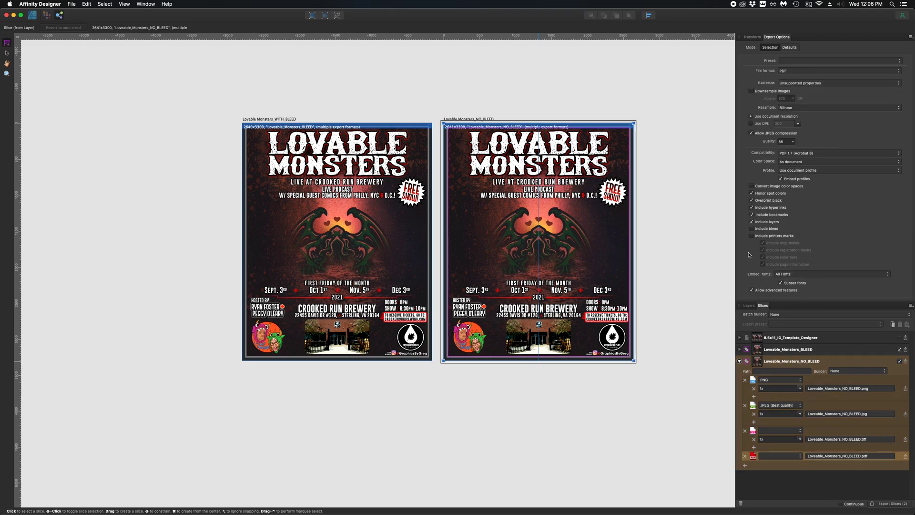
pyautogui.click(739, 360)
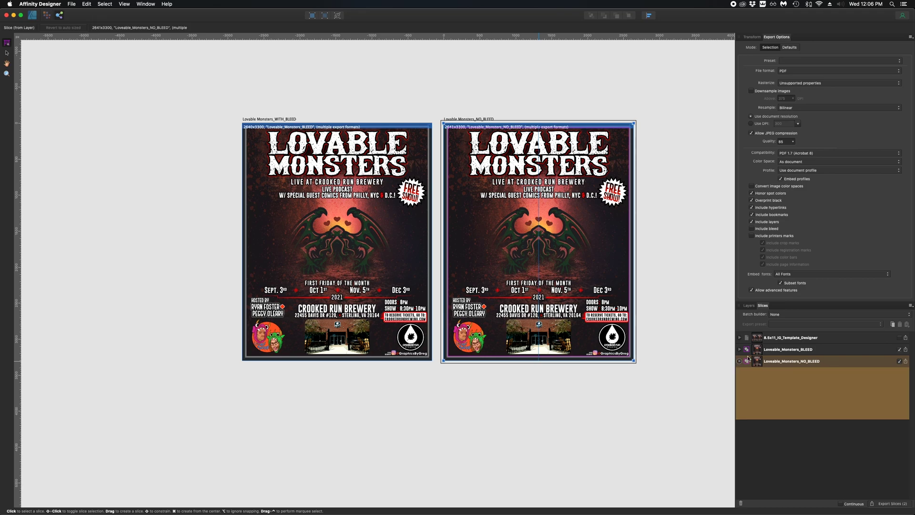
# - Export both slices and preview the resulting Loveable_Monsters_NO_BLEED.jpg in Quick Look
pyautogui.click(891, 503)
pyautogui.press('Escape')
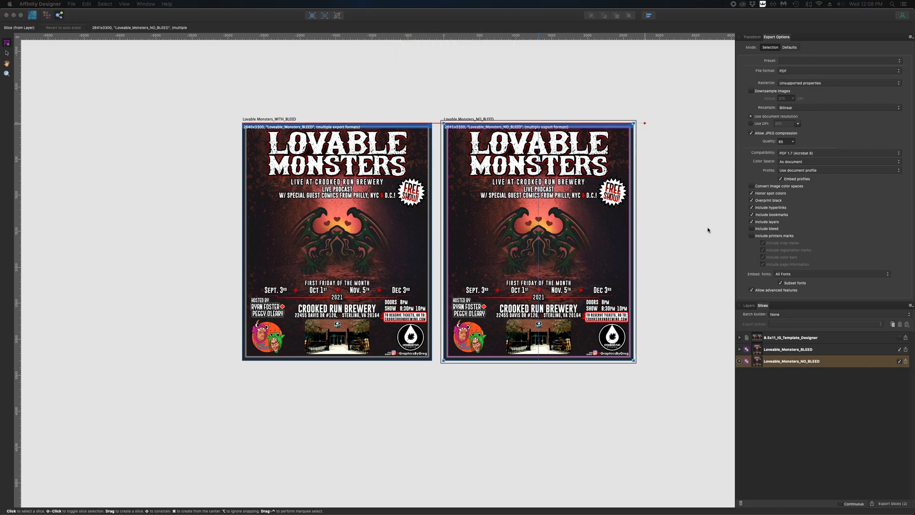
pyautogui.click(233, 19)
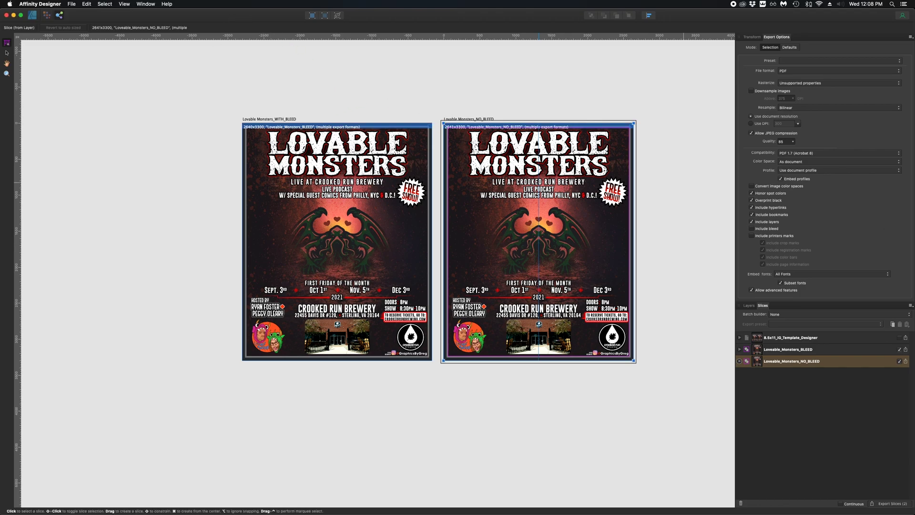
pyautogui.press('space')
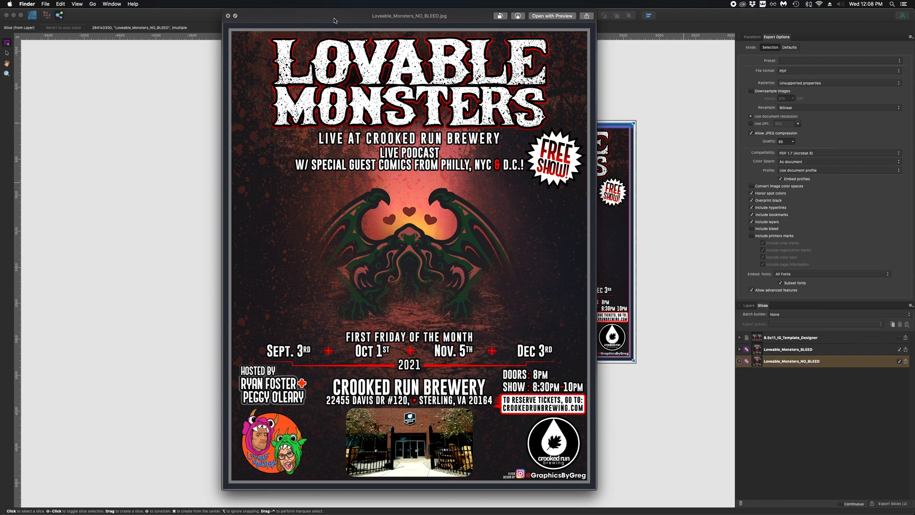
pyautogui.moveTo(333, 20); pyautogui.dragTo(362, 23)
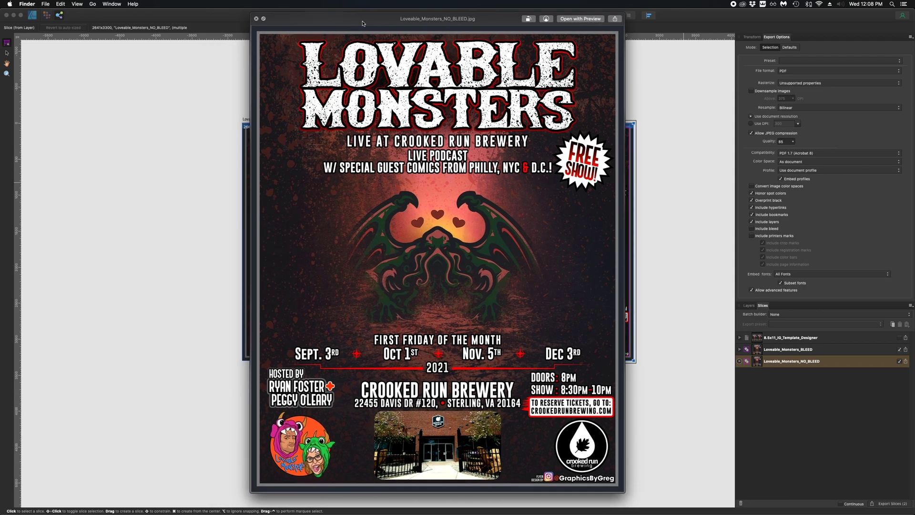
pyautogui.press('Down')
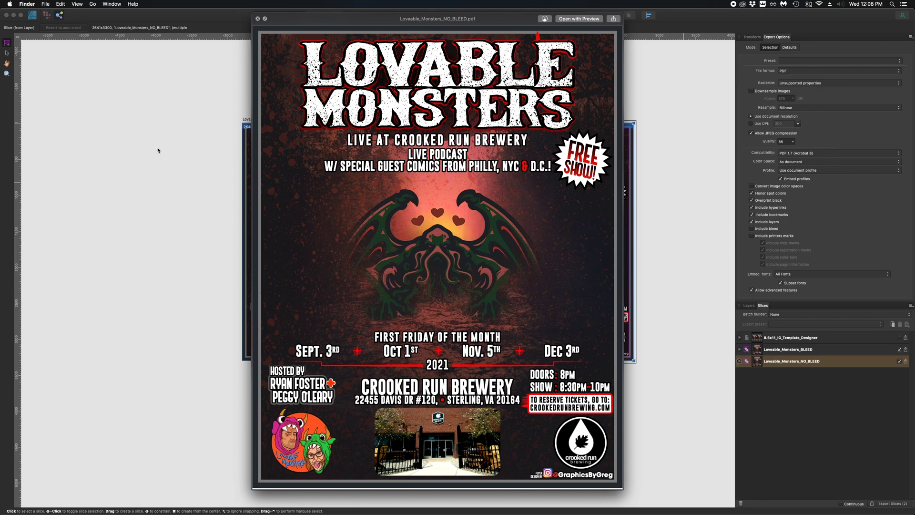
pyautogui.press('Down')
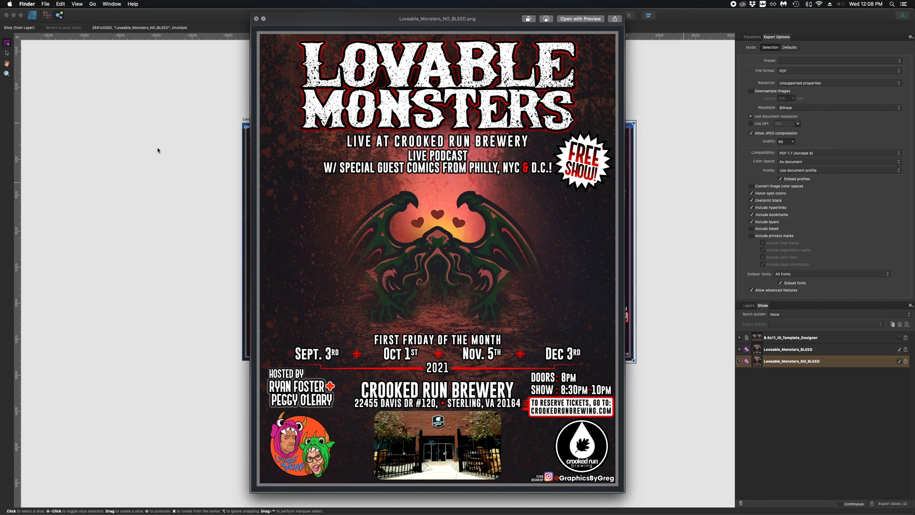
pyautogui.press('Down')
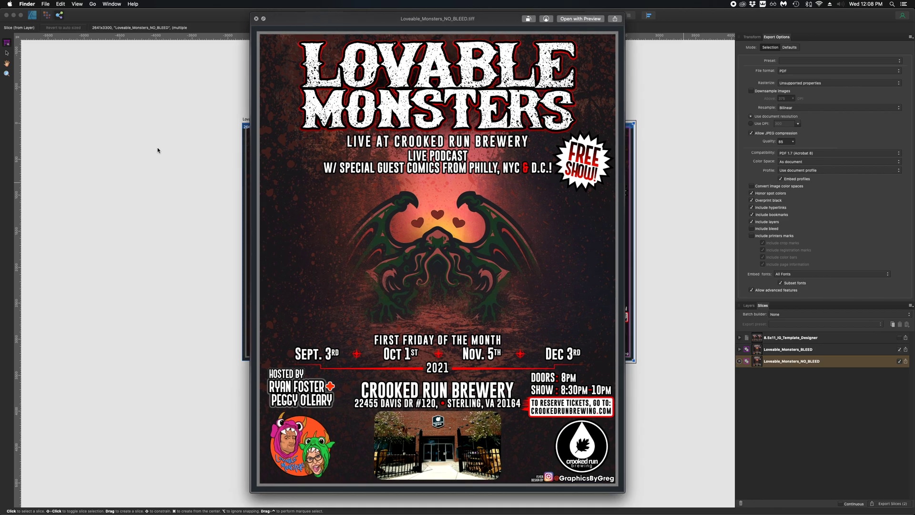
pyautogui.click(256, 19)
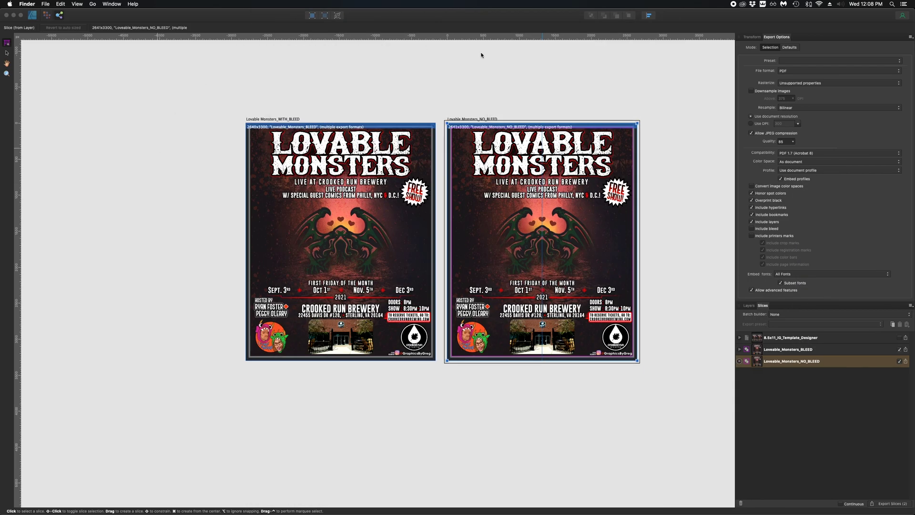
# - Select Loveable_Monsters_BLEED.jpg in Finder and open it in Quick Look
pyautogui.click(423, 47)
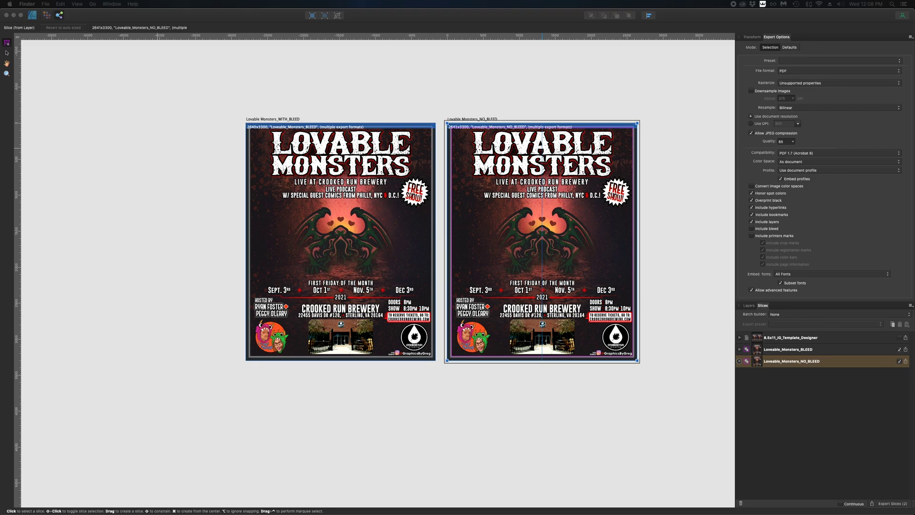
pyautogui.press('space')
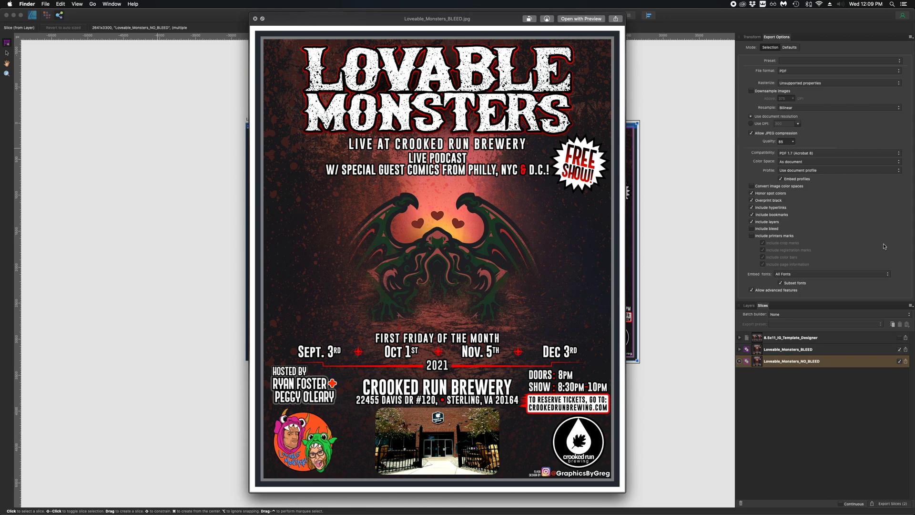
# - Browse the Loveable_Monsters_BLEED PNG, TIFF and PDF exports in the Quick Look preview
pyautogui.press('Down')
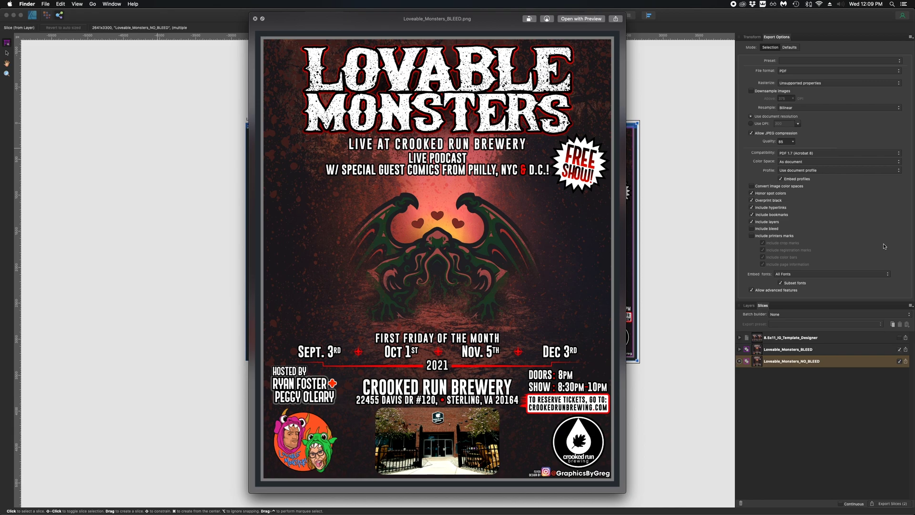
pyautogui.press('Down')
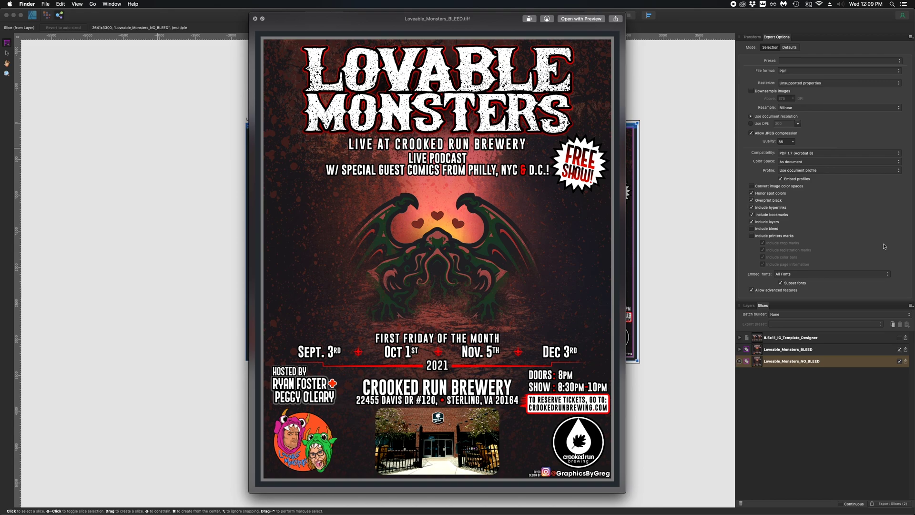
pyautogui.press('Up')
pyautogui.press('Up')
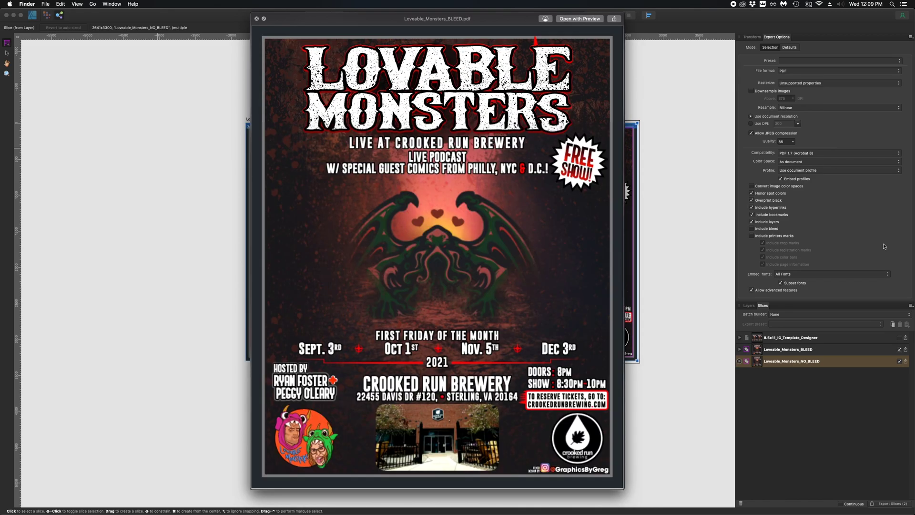